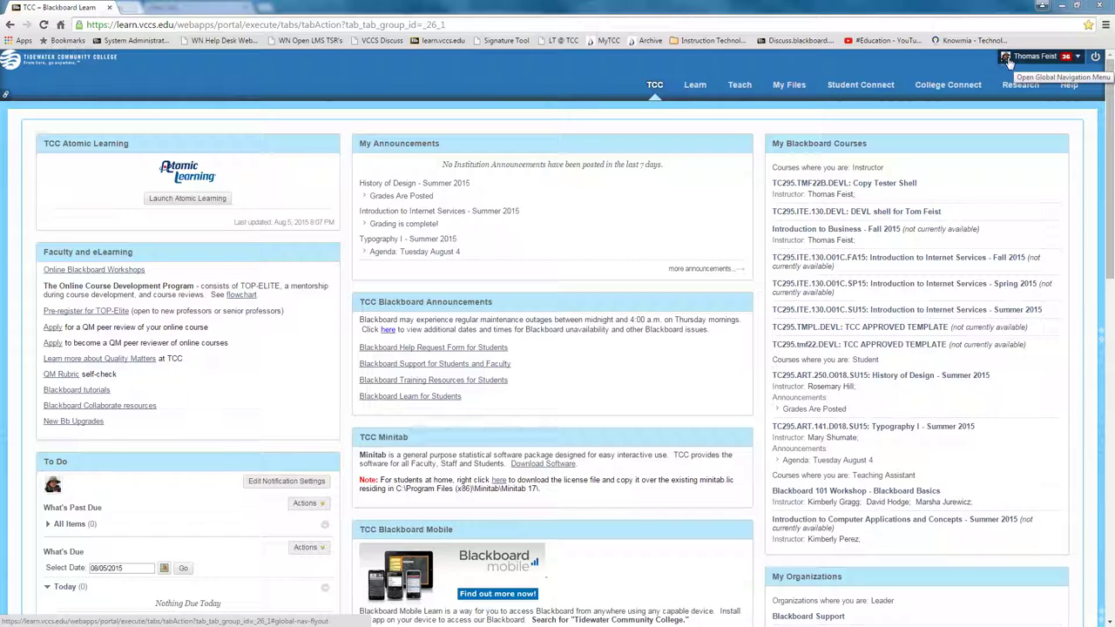
- Open your own profile from the name menu at the top right
{"action": "left_click", "coordinate": [1010, 61]}
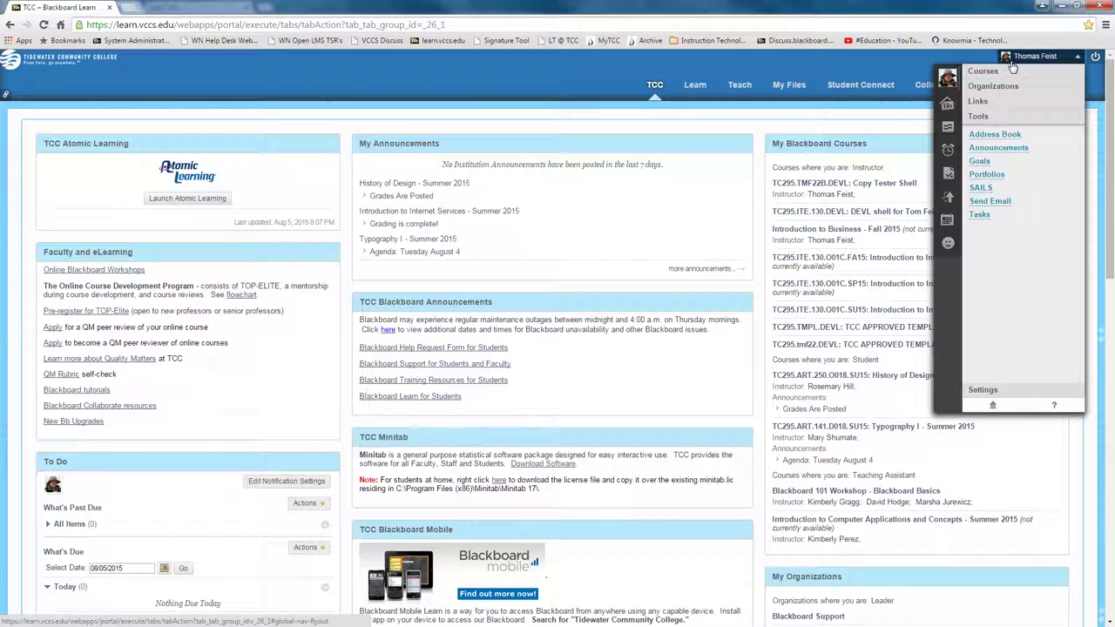
{"action": "left_click", "coordinate": [950, 80]}
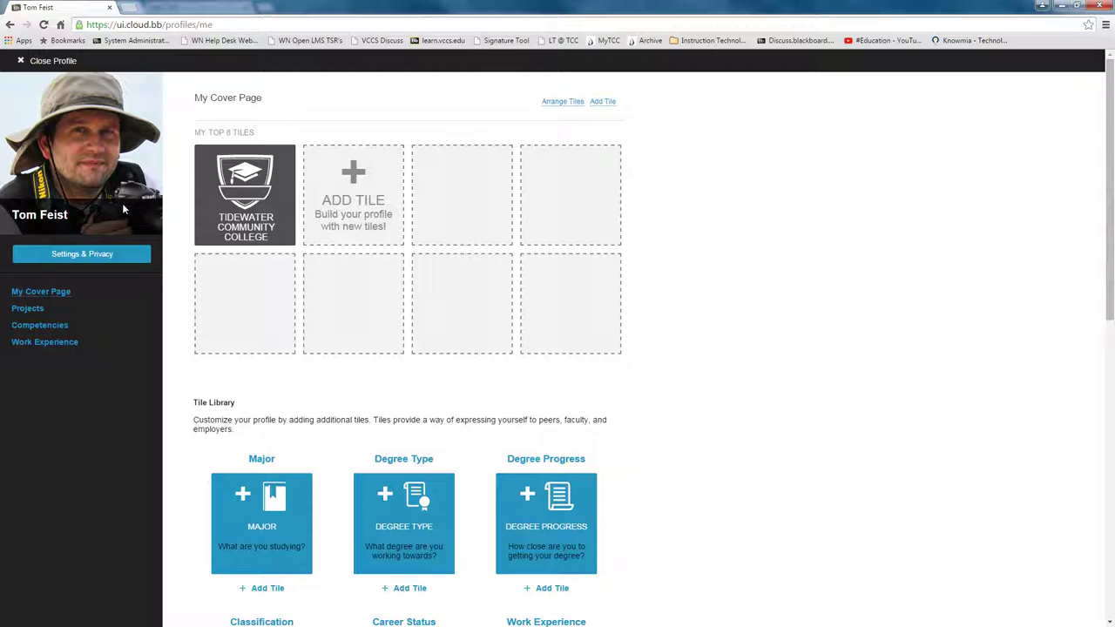
- Bring up the file chooser for uploading a new profile picture from Settings & Privacy
{"action": "left_click", "coordinate": [87, 260]}
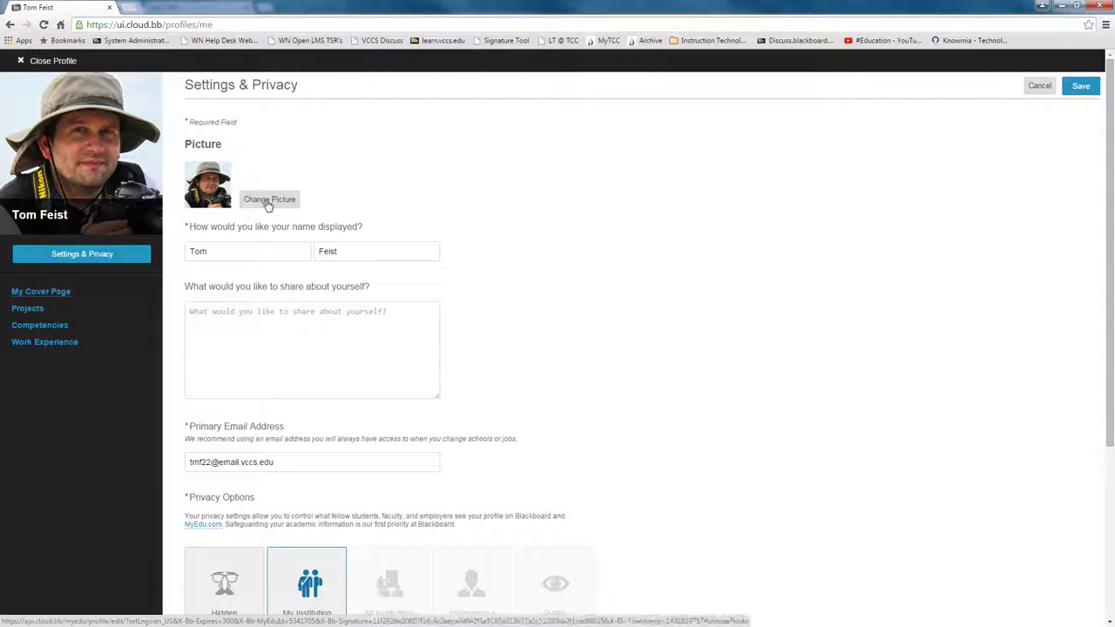
{"action": "left_click", "coordinate": [268, 203]}
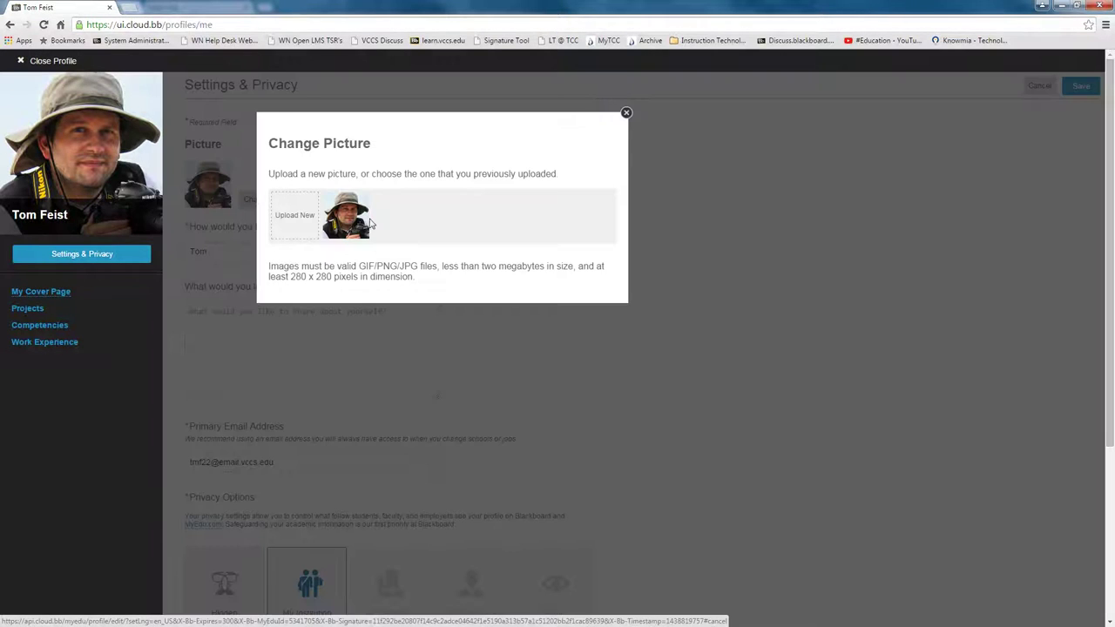
{"action": "left_click", "coordinate": [295, 217]}
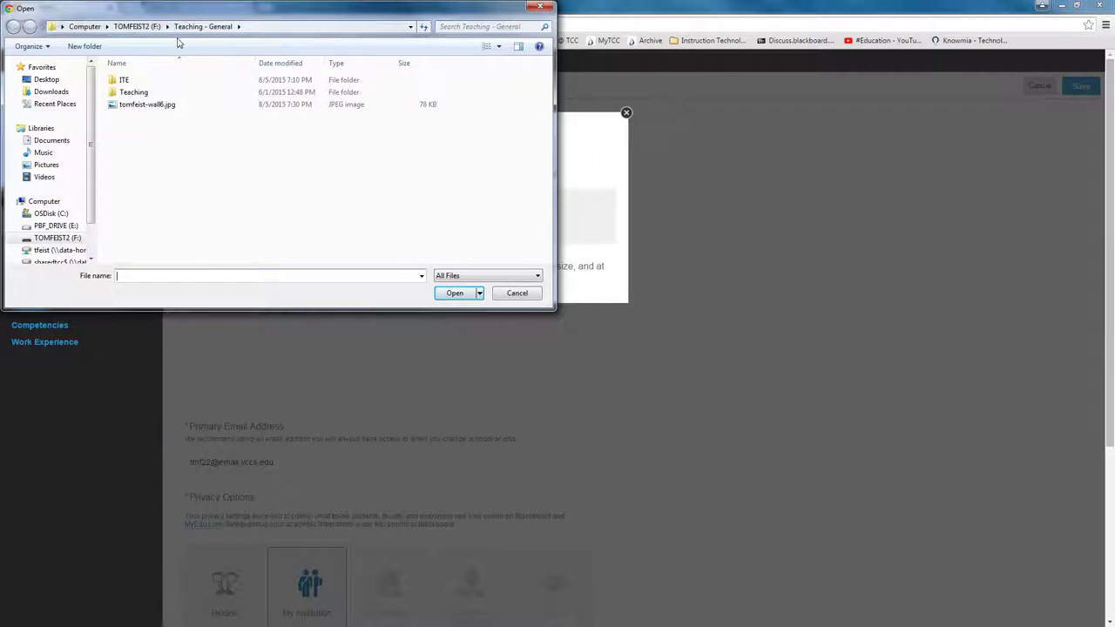
{"action": "left_click_drag", "start_coordinate": [177, 15], "coordinate": [272, 82]}
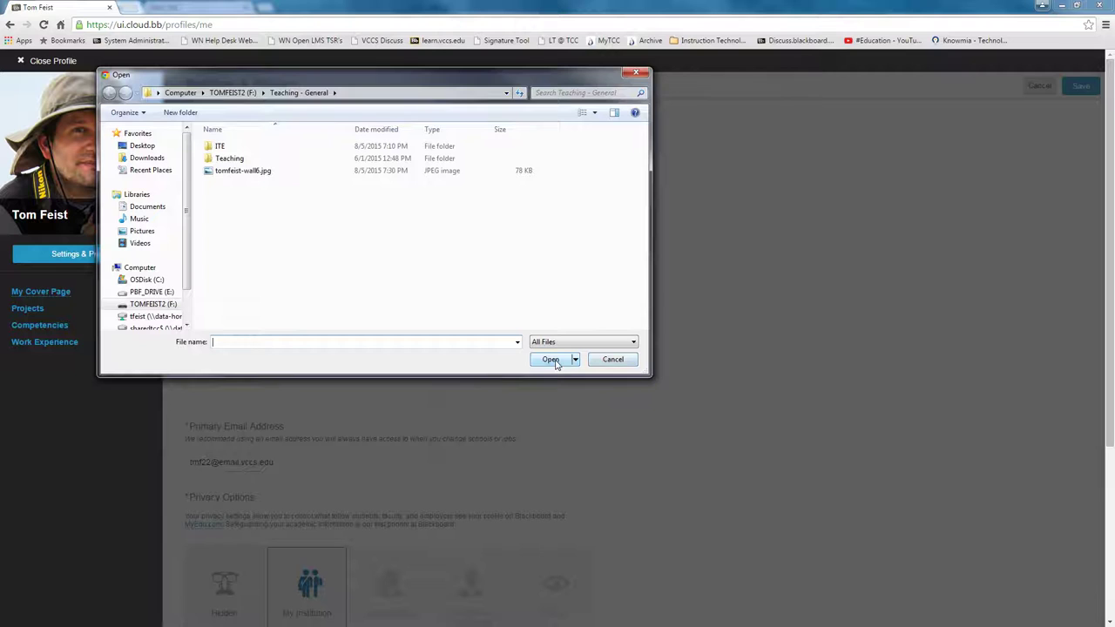
- Cancel the file chooser and close the Change Picture dialog
{"action": "left_click", "coordinate": [620, 363]}
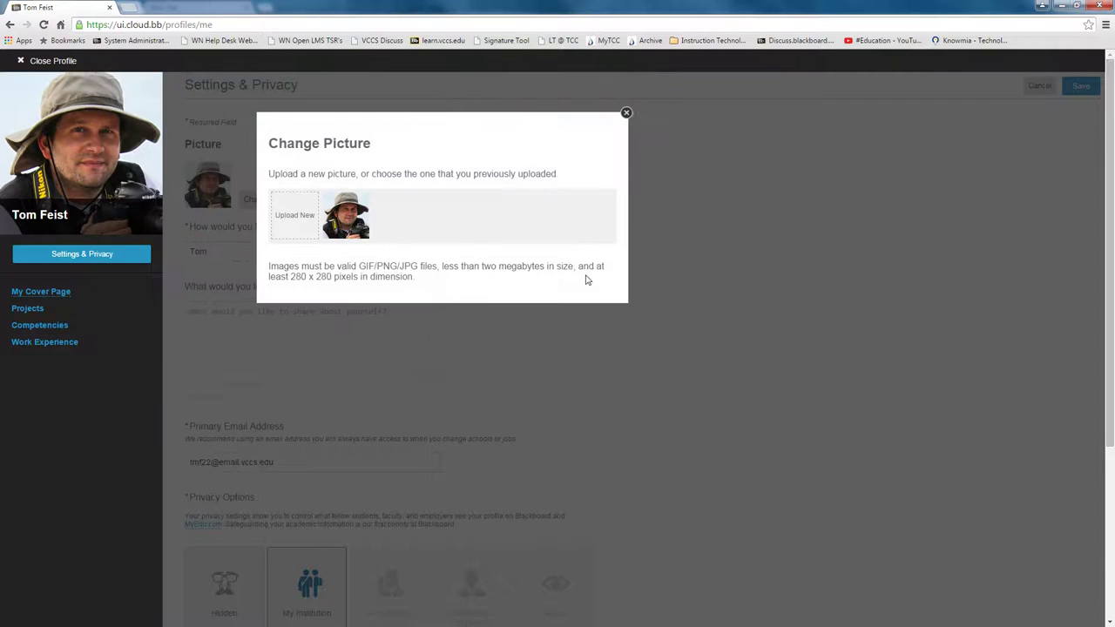
{"action": "left_click", "coordinate": [625, 113]}
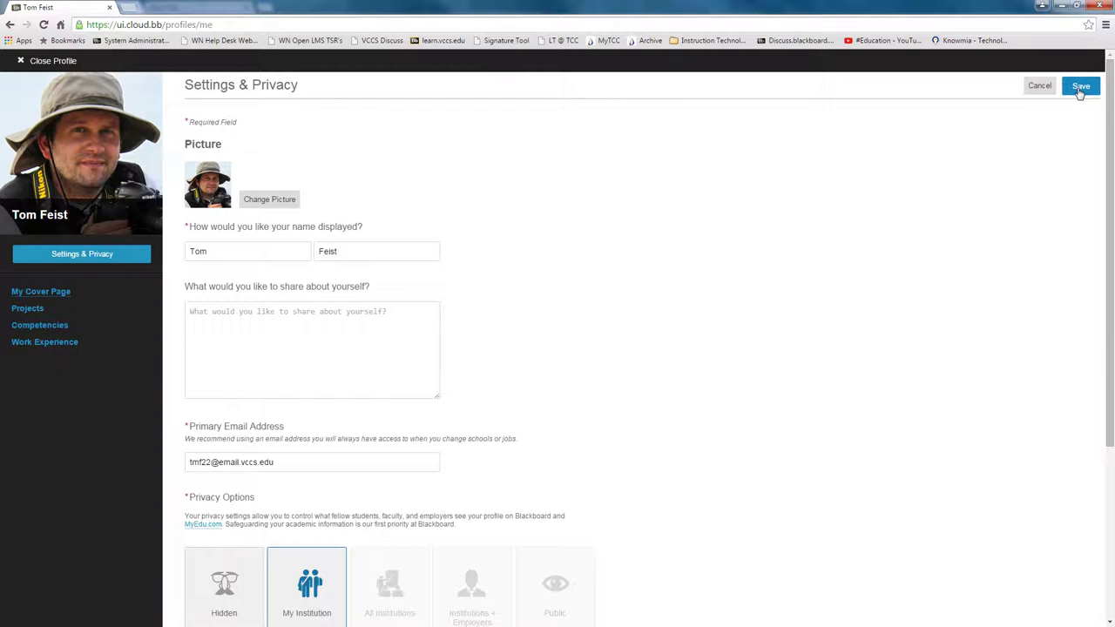
- Save the Settings & Privacy form with the profile picture in place
{"action": "left_click", "coordinate": [1080, 88]}
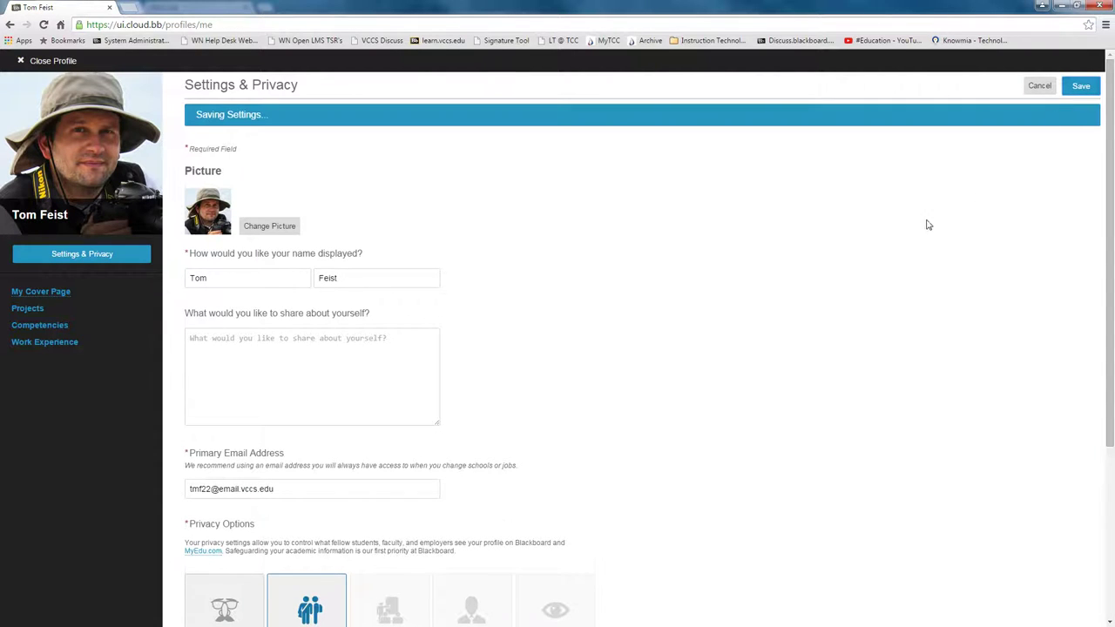